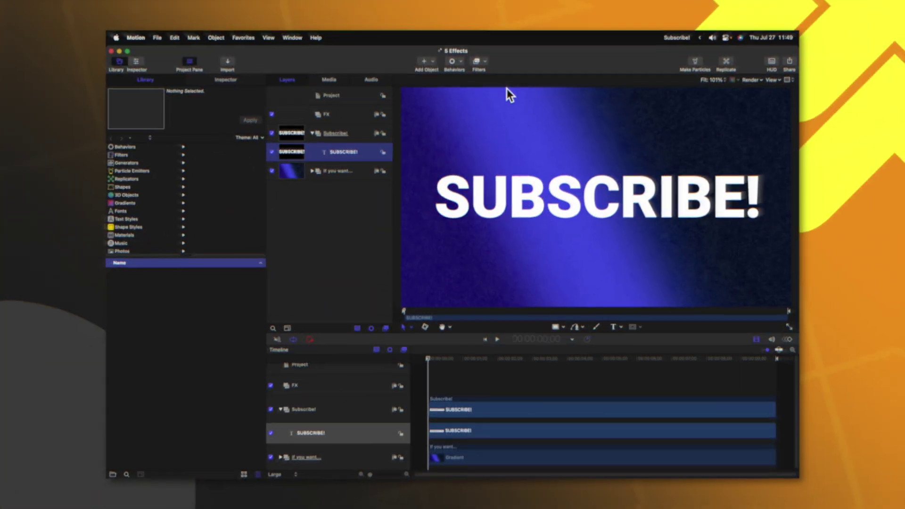
# Apply the Blur > Compound Blur filter to the SUBSCRIBE! text layer
pyautogui.click(479, 62)
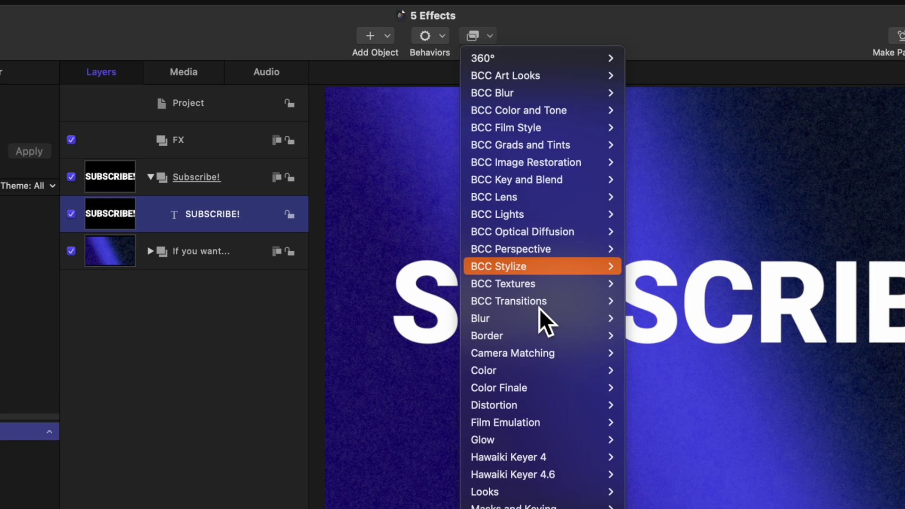
pyautogui.moveTo(542, 319)
pyautogui.click(663, 360)
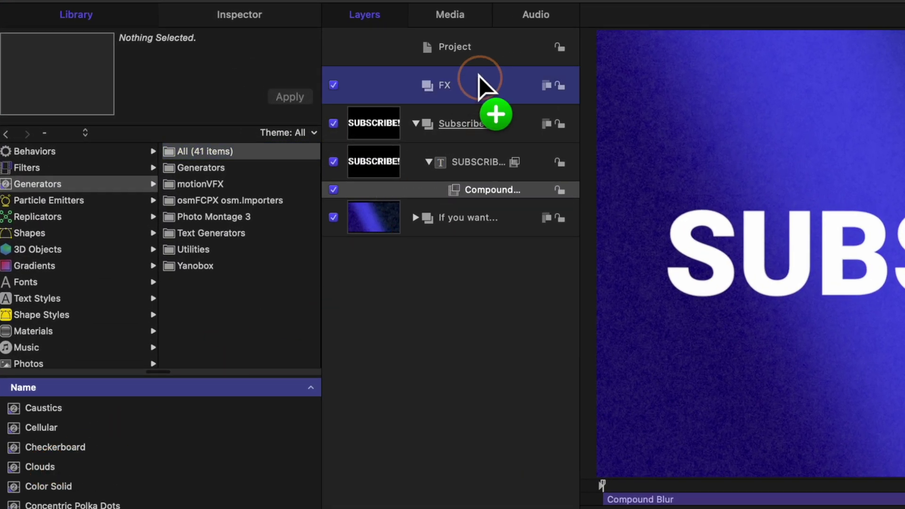
# Add a hidden Clouds generator to the FX group and show Compound Blur's Inspector settings
pyautogui.moveTo(478, 75); pyautogui.dragTo(484, 83)
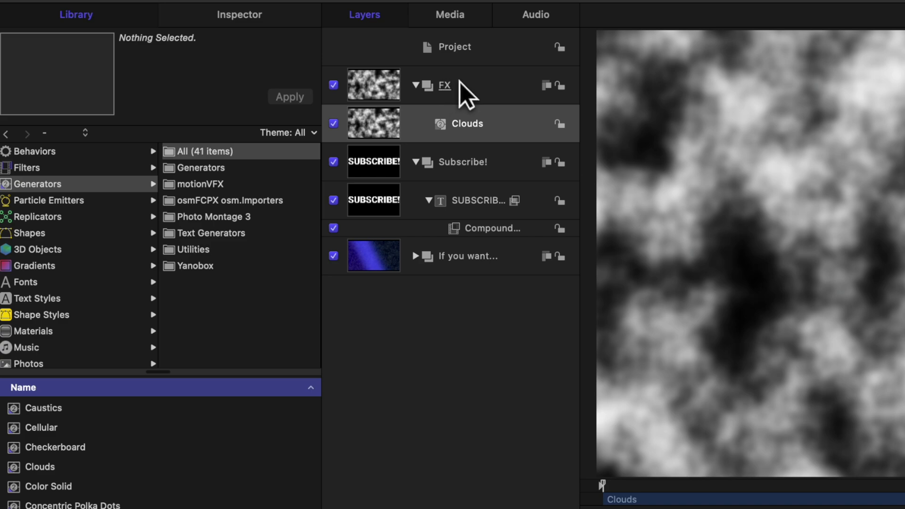
pyautogui.click(334, 124)
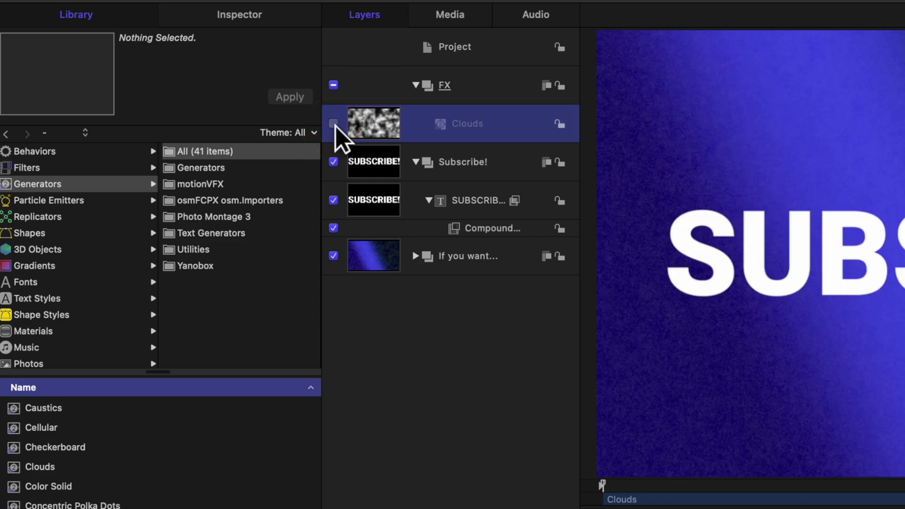
pyautogui.click(478, 222)
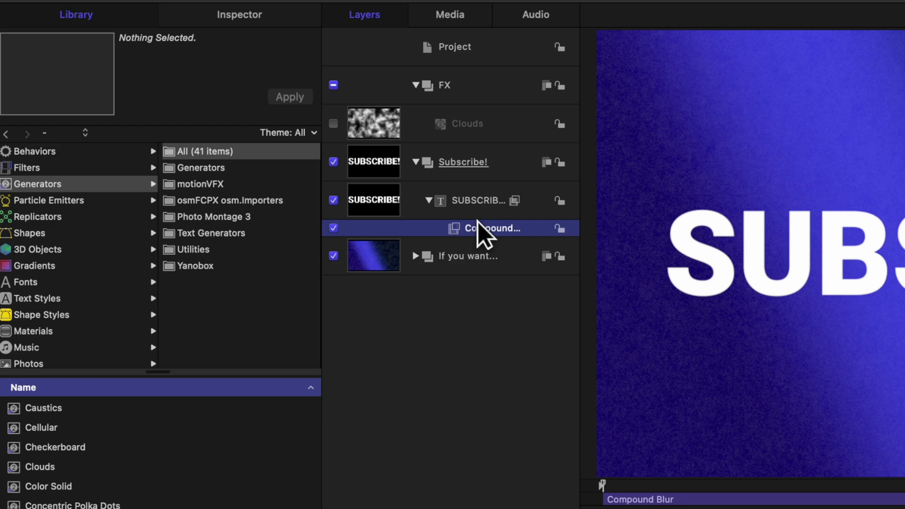
pyautogui.click(241, 14)
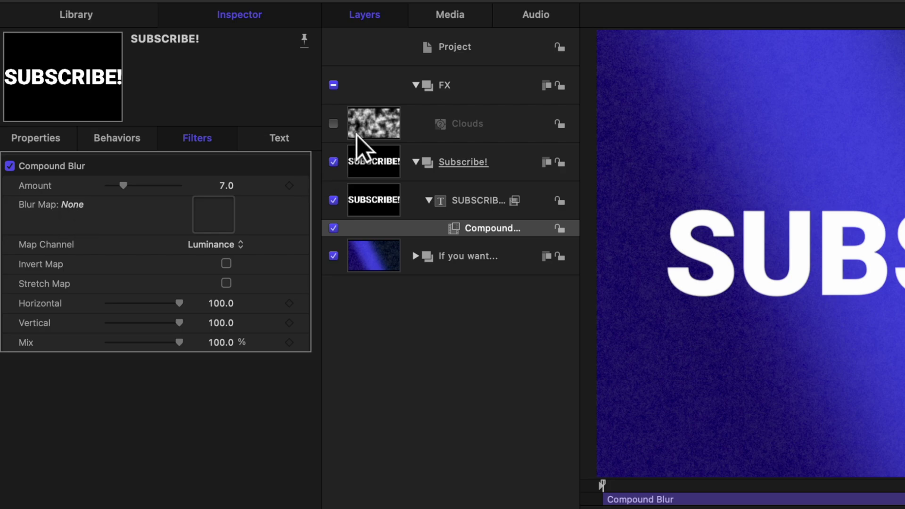
# Use the Clouds layer as Compound Blur's Blur Map, with Amount at 300
pyautogui.moveTo(358, 135); pyautogui.dragTo(221, 215)
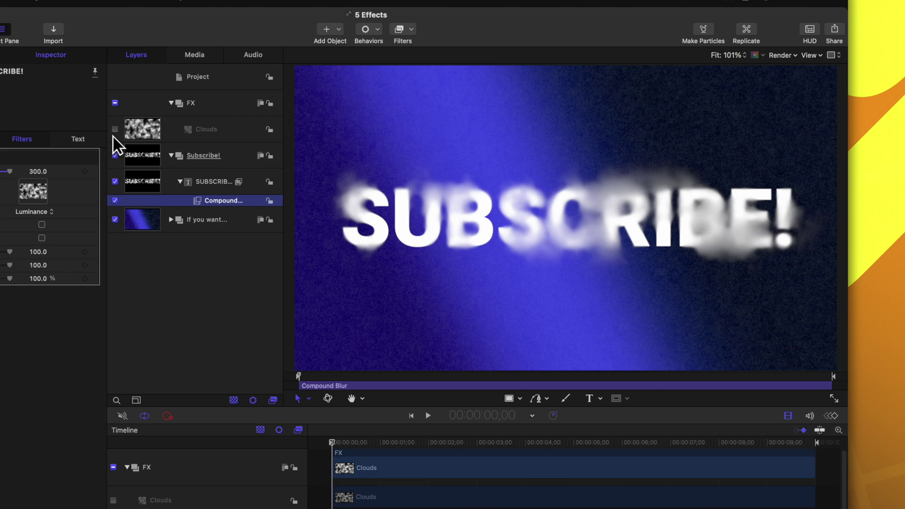
pyautogui.click(267, 131)
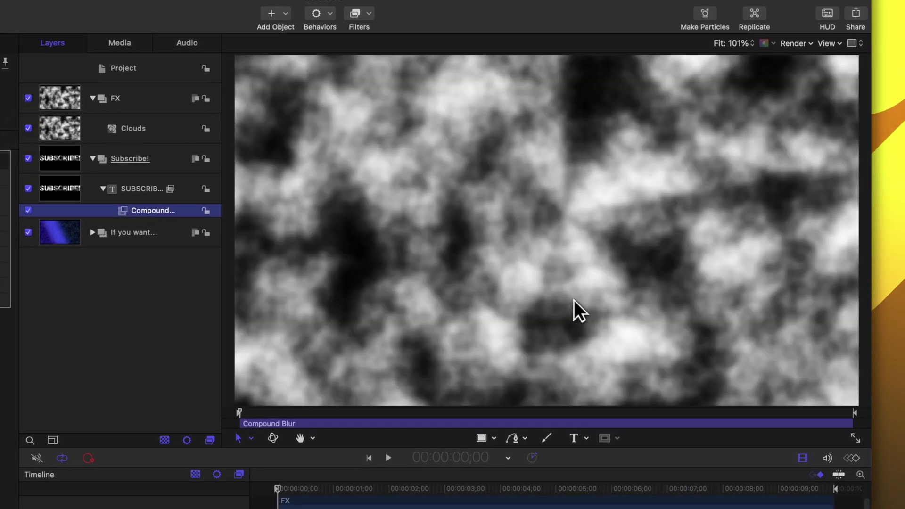
pyautogui.click(28, 128)
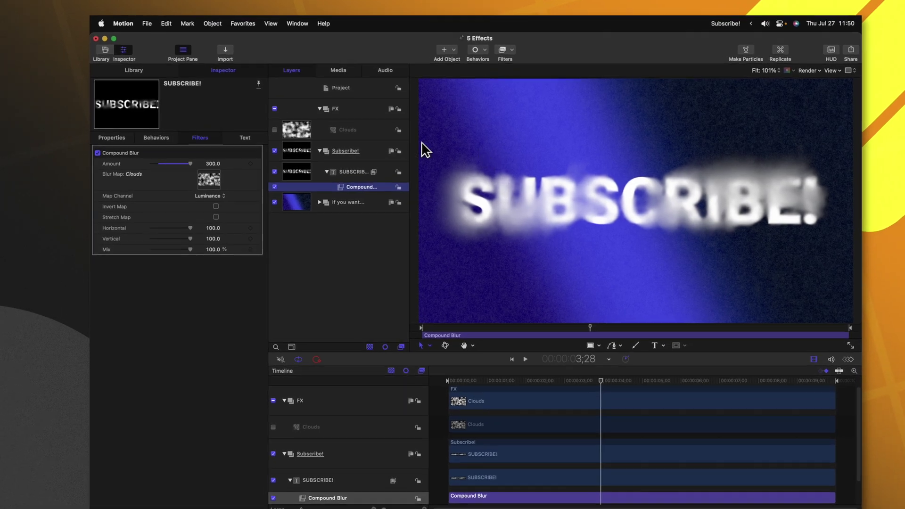
# Set the Clouds generator's Speed to 0 in the Inspector's Generator tab
pyautogui.click(333, 133)
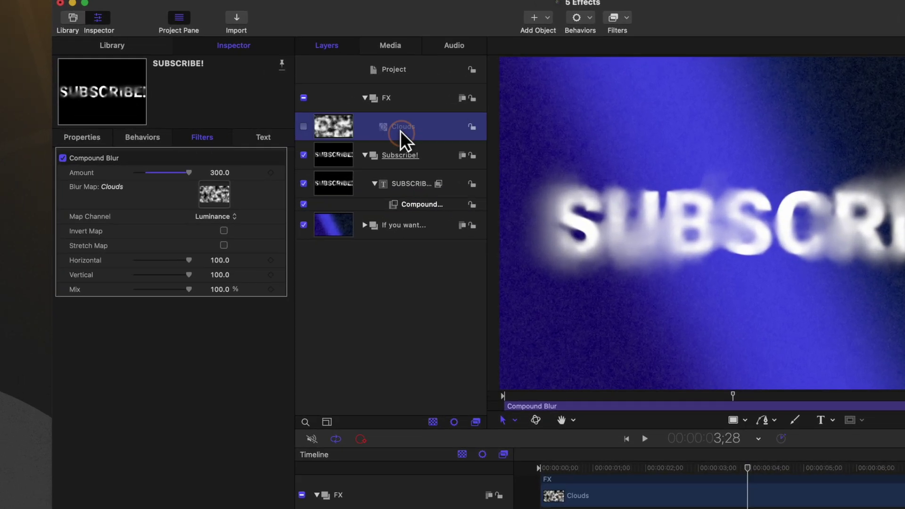
pyautogui.click(264, 136)
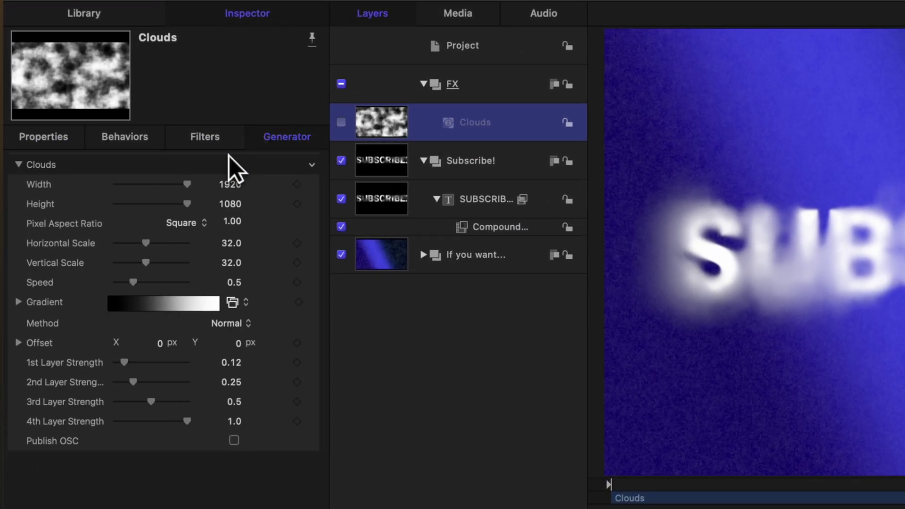
pyautogui.moveTo(124, 279); pyautogui.dragTo(22, 264)
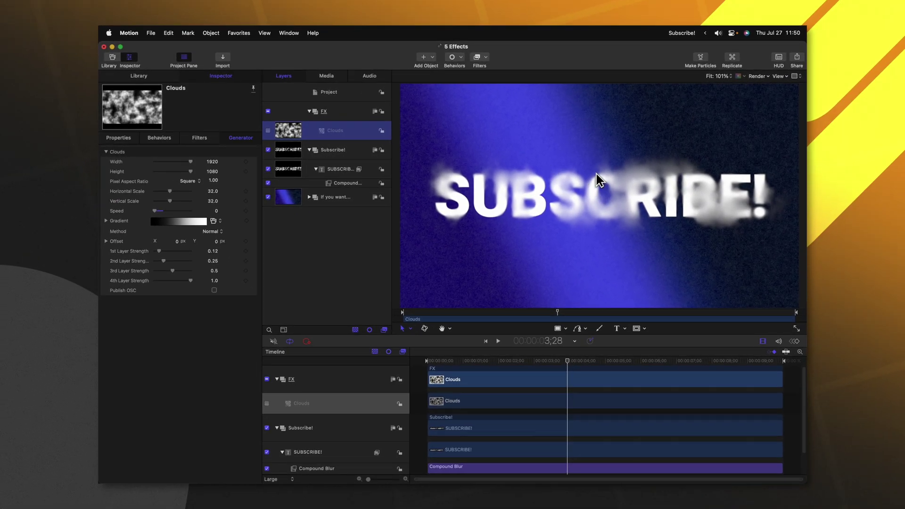
# Select the SUBSCRIBE! text layer and delete Compound Blur and the Clouds generator
pyautogui.click(330, 170)
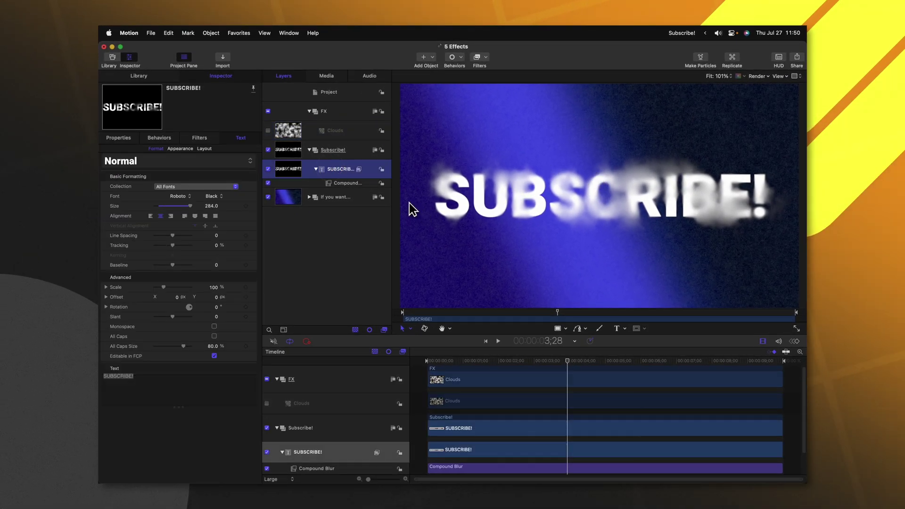
pyautogui.moveTo(514, 197)
pyautogui.mouseDown()
pyautogui.moveTo(502, 247)
pyautogui.moveTo(562, 200)
pyautogui.moveTo(474, 149)
pyautogui.moveTo(530, 259)
pyautogui.moveTo(556, 221)
pyautogui.moveTo(524, 125)
pyautogui.moveTo(490, 158)
pyautogui.moveTo(523, 211)
pyautogui.moveTo(522, 188)
pyautogui.mouseUp()
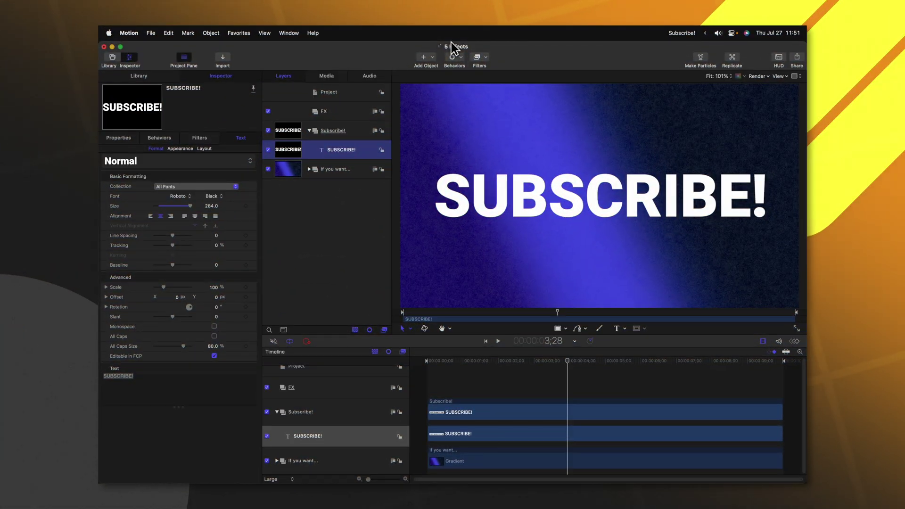
# Apply the Glow > Overdrive filter to SUBSCRIBE! and preview it in playback
pyautogui.click(479, 61)
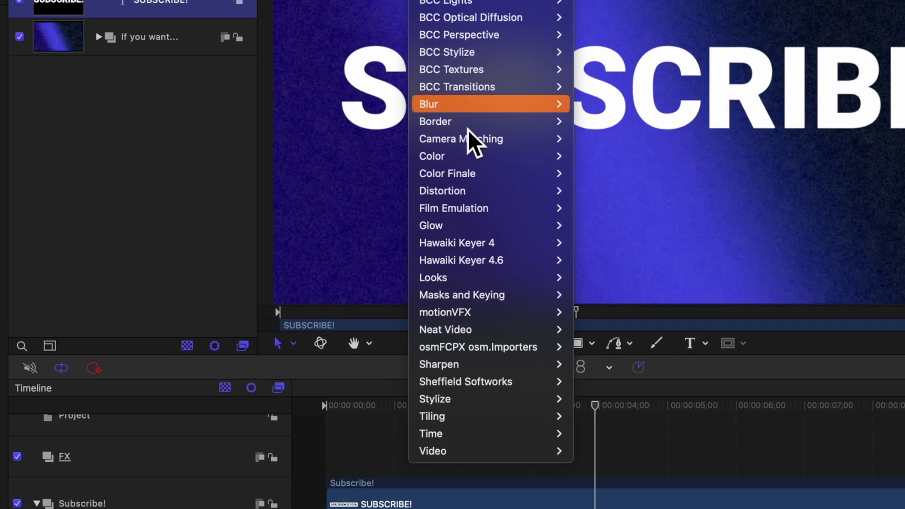
pyautogui.moveTo(473, 218)
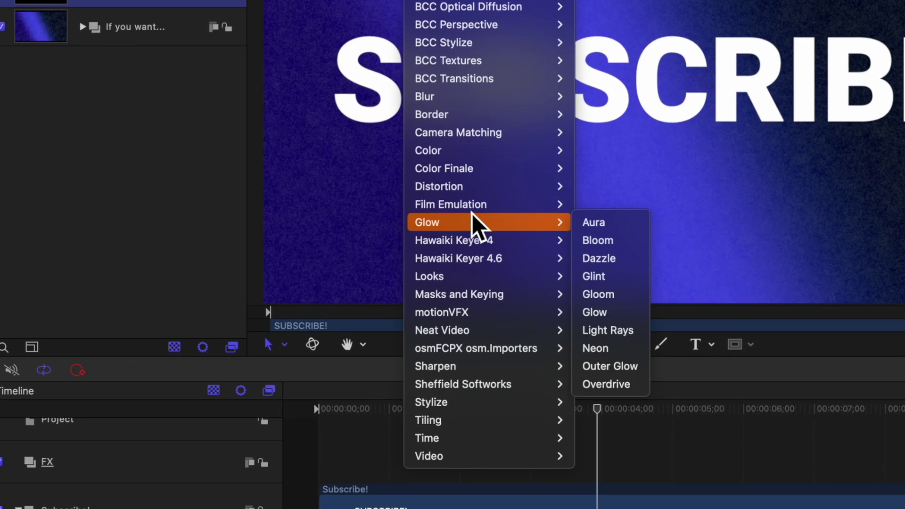
pyautogui.click(623, 386)
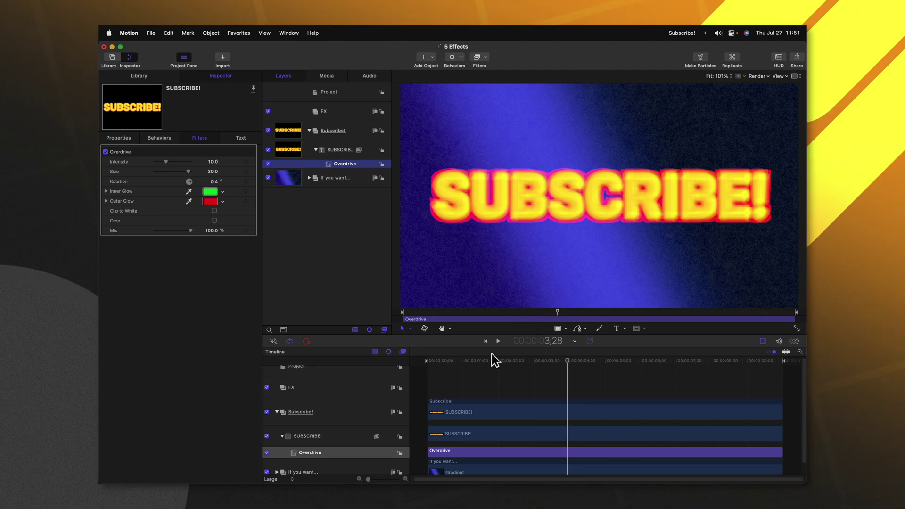
pyautogui.press('space')
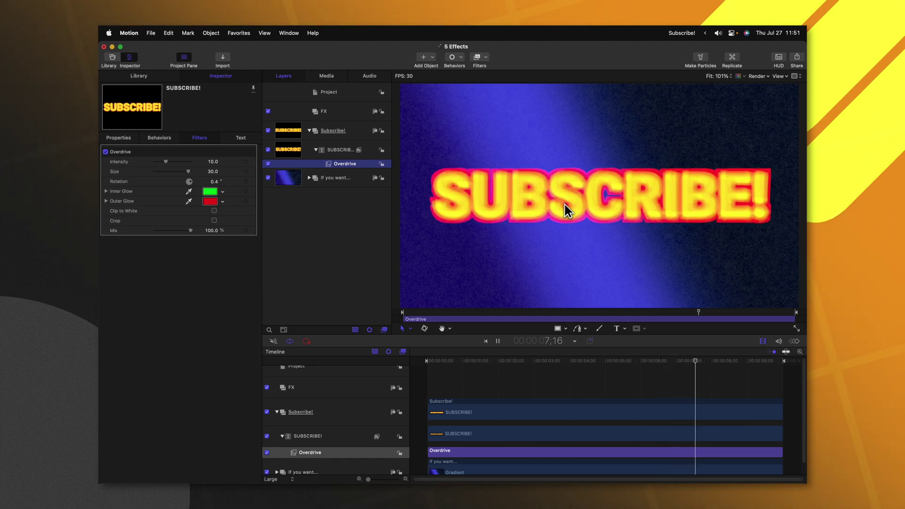
pyautogui.press('space')
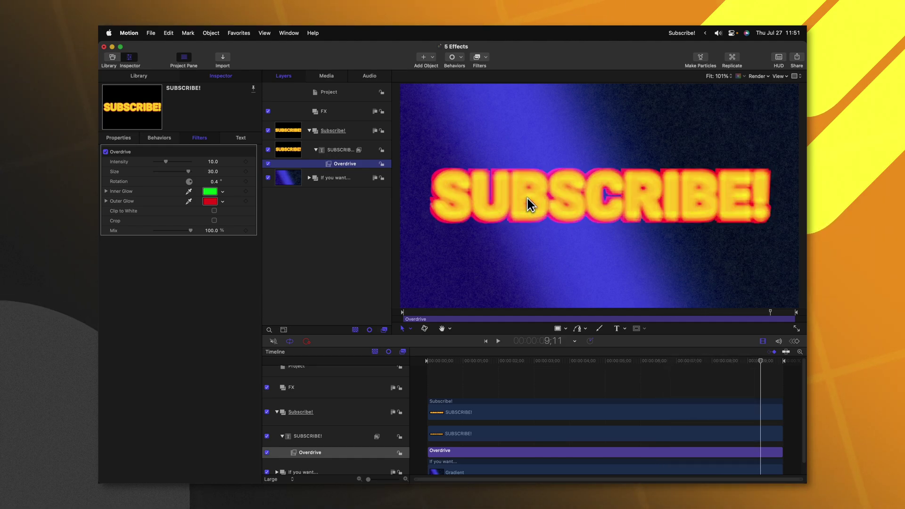
# Lower Overdrive Intensity from 10 to 1.0, with Size 22 and Rotation 0, then preview
pyautogui.moveTo(167, 163)
pyautogui.mouseDown()
pyautogui.moveTo(158, 163)
pyautogui.moveTo(179, 176)
pyautogui.mouseUp()
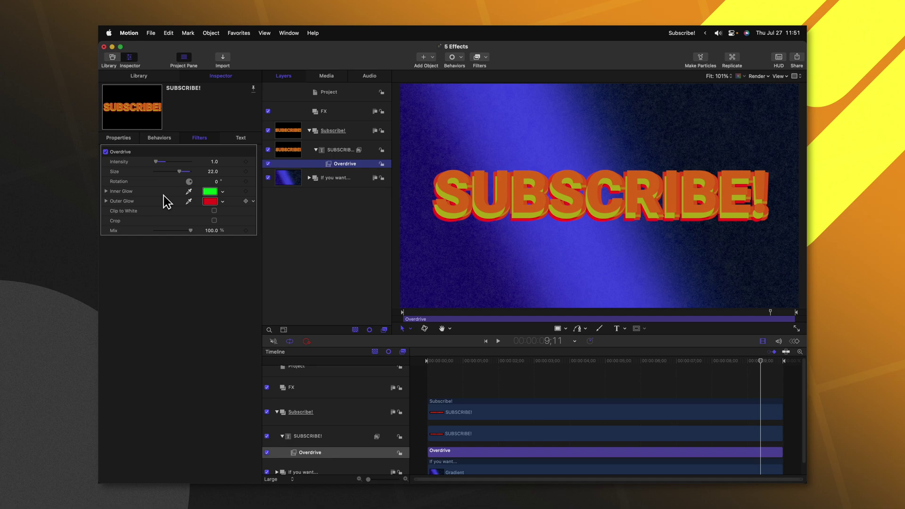
pyautogui.press('space')
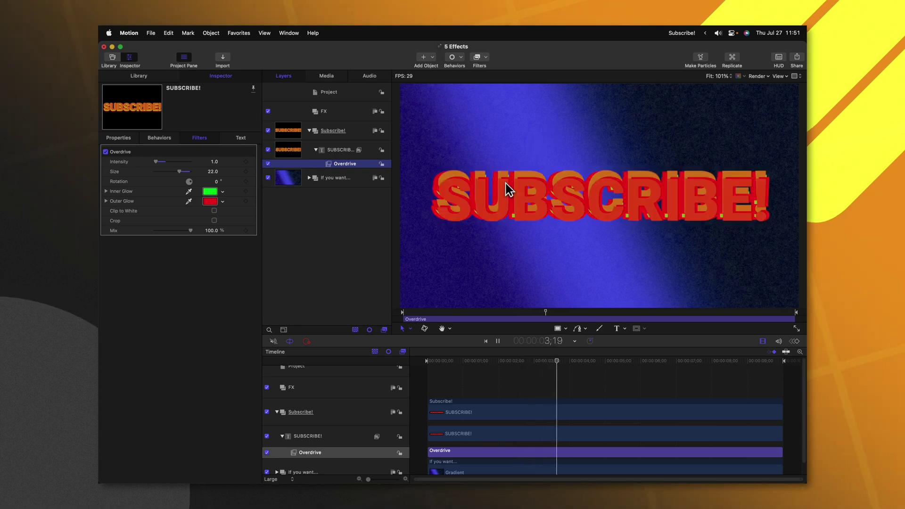
pyautogui.press('space')
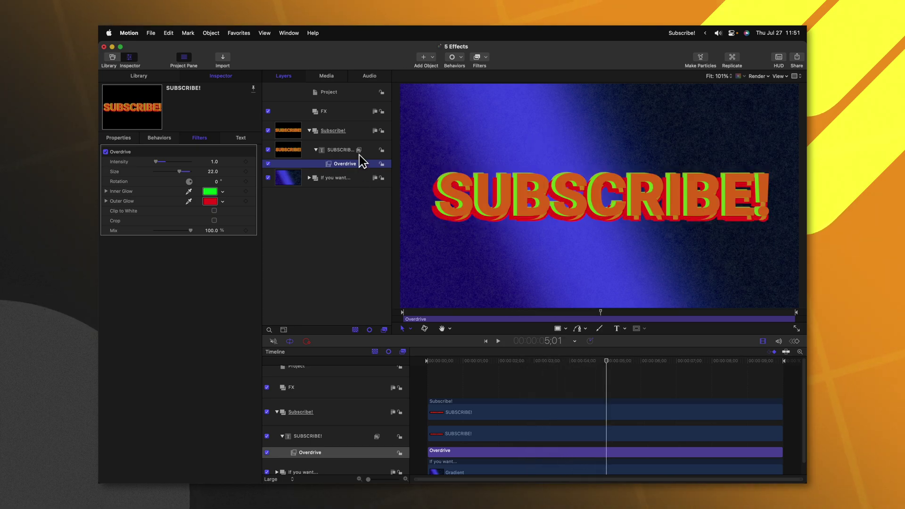
# Add a Strobe filter to the Subscribe! group, adjust its Strobe Rate, and play from the start
pyautogui.click(348, 132)
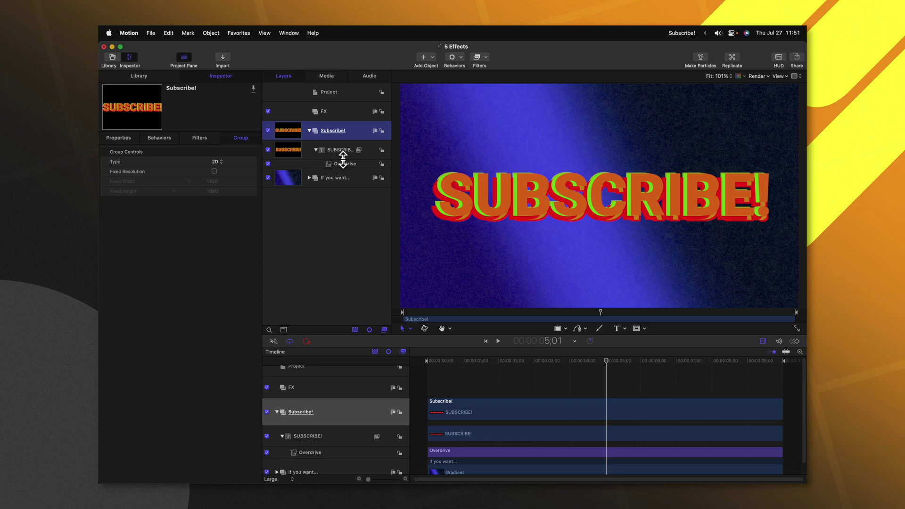
pyautogui.click(484, 61)
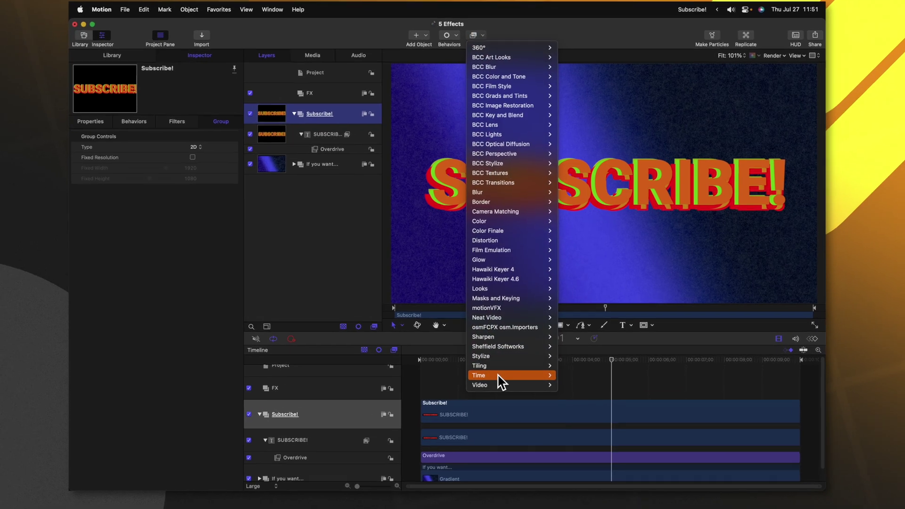
pyautogui.moveTo(500, 376)
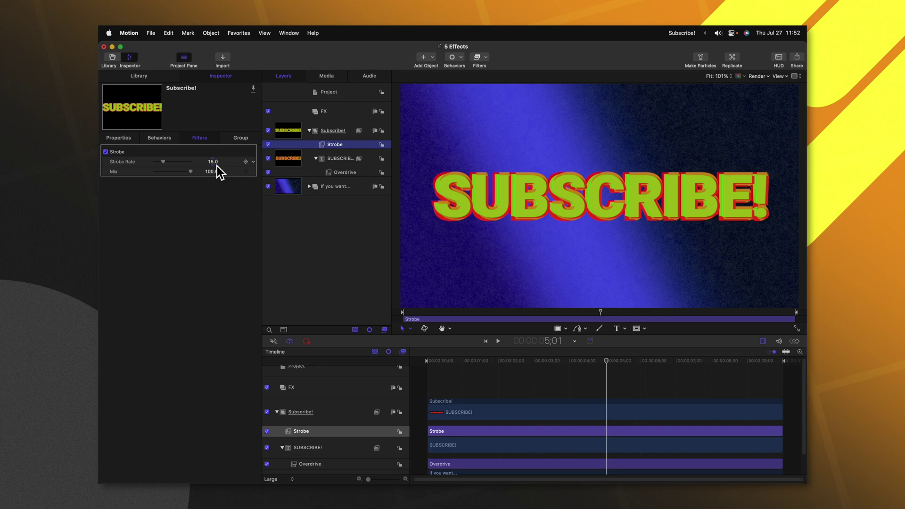
pyautogui.click(213, 162)
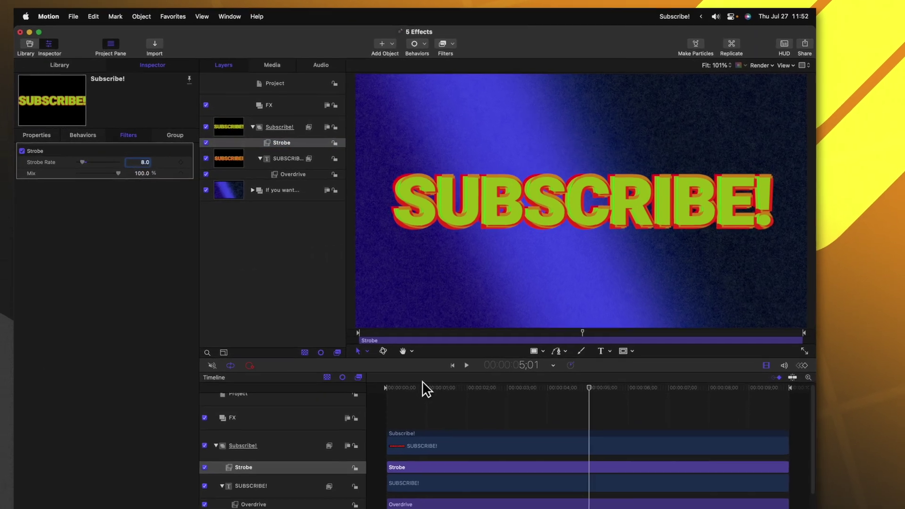
pyautogui.click(429, 362)
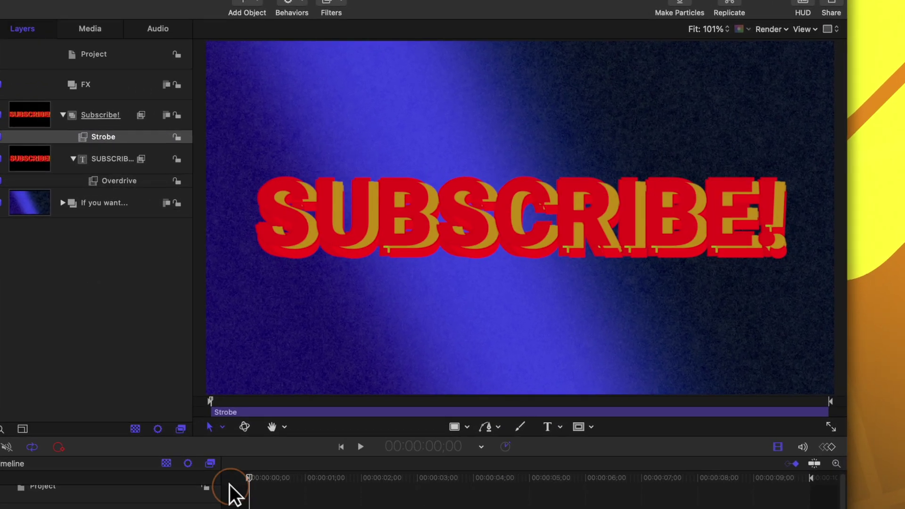
pyautogui.press('space')
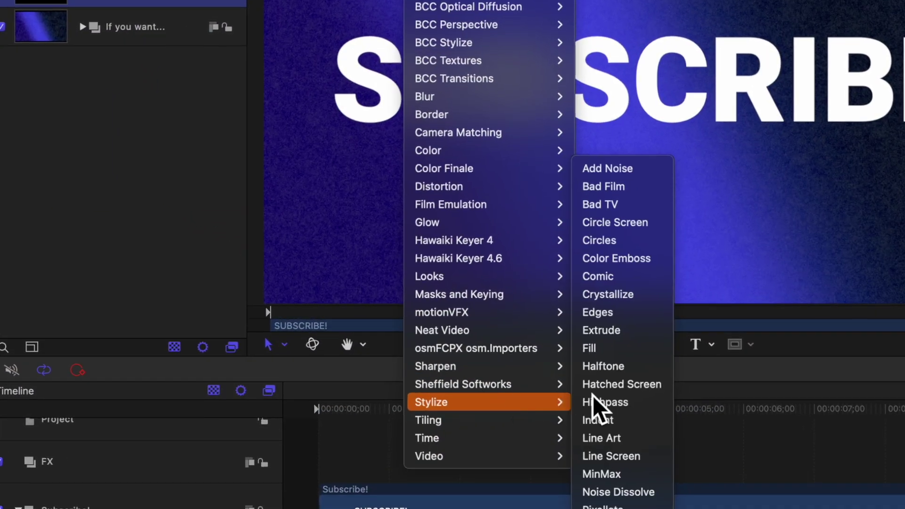
# Apply Stylize > Extrude and set it to Angle 57.3 and Distance 228.9 on canvas
pyautogui.click(623, 336)
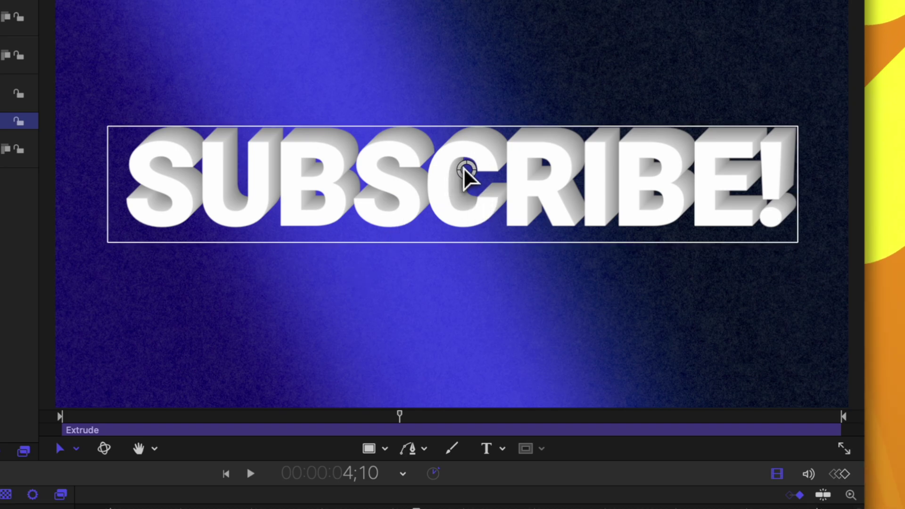
pyautogui.moveTo(464, 170); pyautogui.dragTo(505, 108)
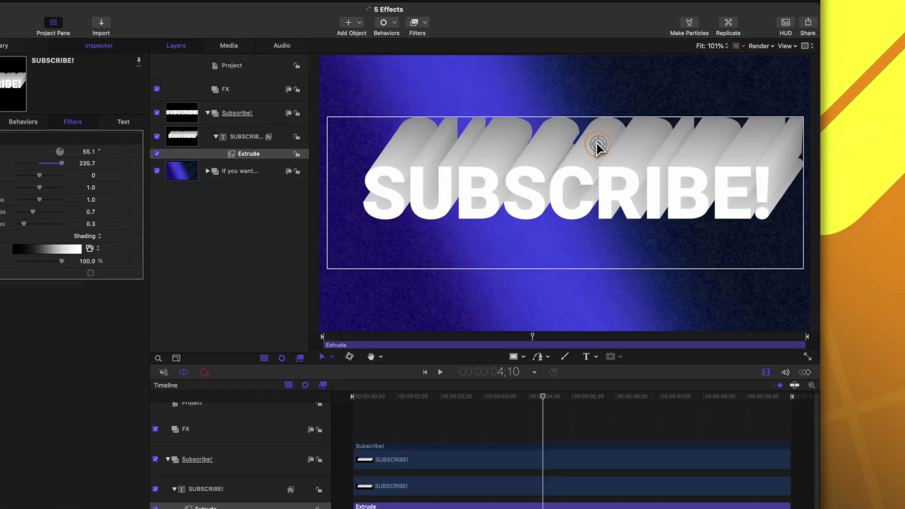
pyautogui.moveTo(598, 146); pyautogui.dragTo(597, 147)
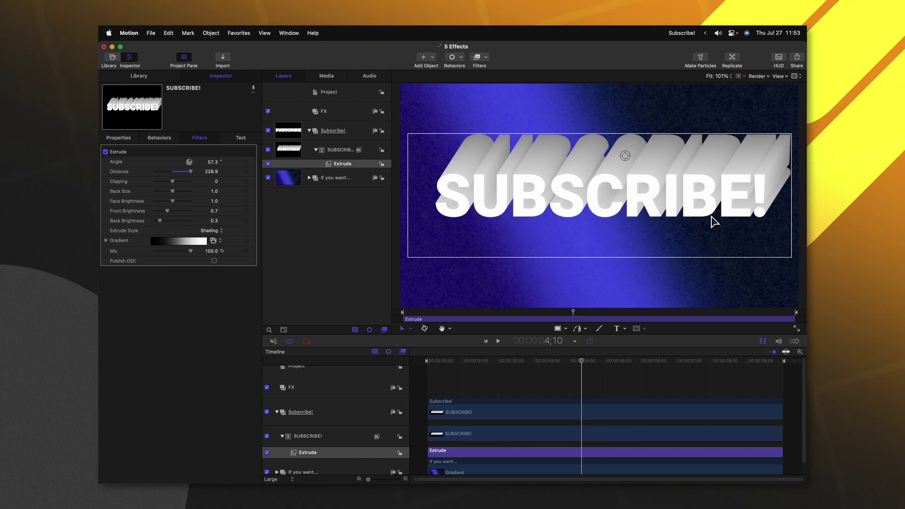
# Fill the text face with the Rainbow gradient and set Extrude's Back Size to 0
pyautogui.click(240, 138)
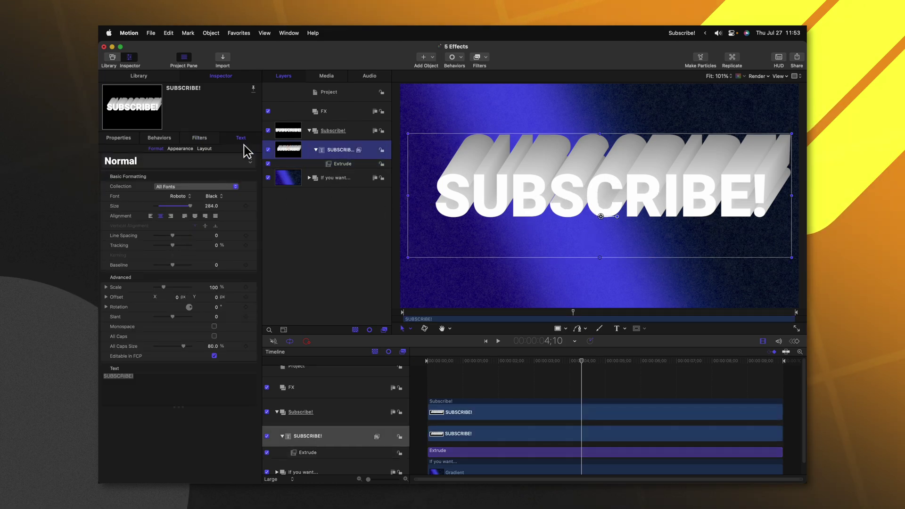
pyautogui.click(180, 149)
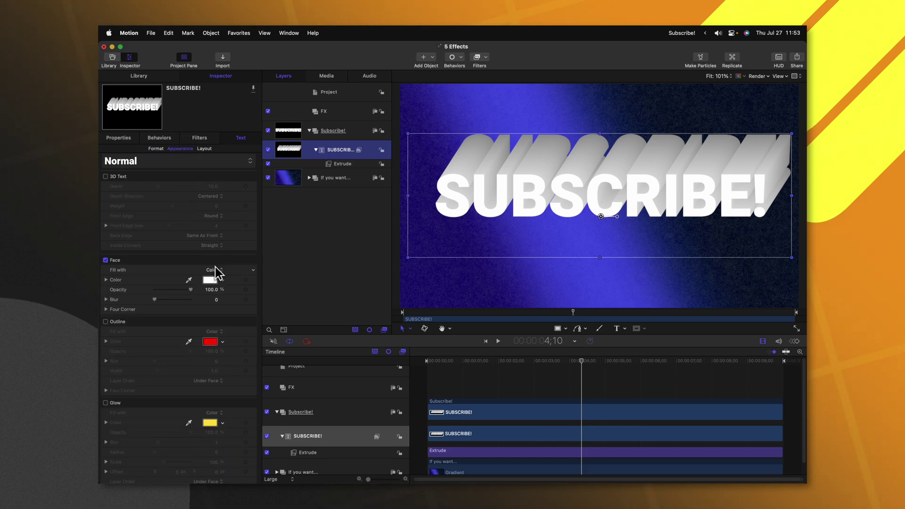
pyautogui.click(219, 281)
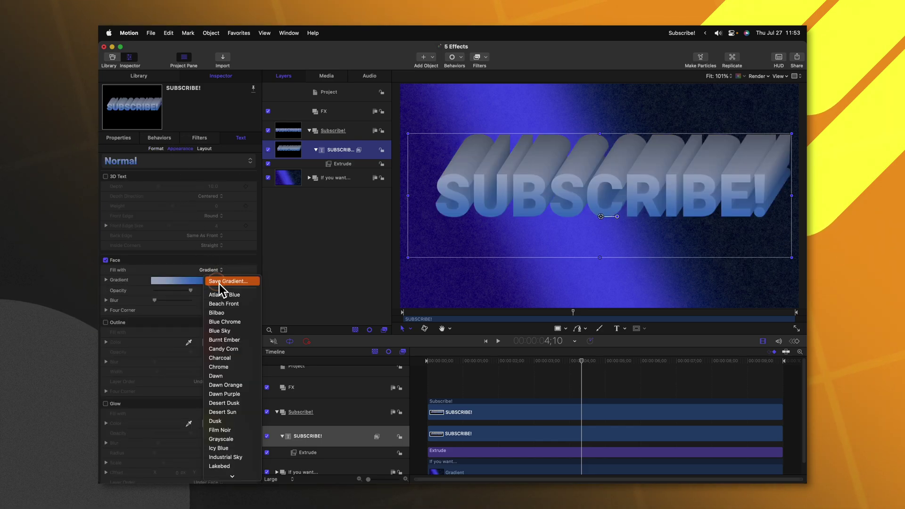
pyautogui.scroll(-5, 227, 426)
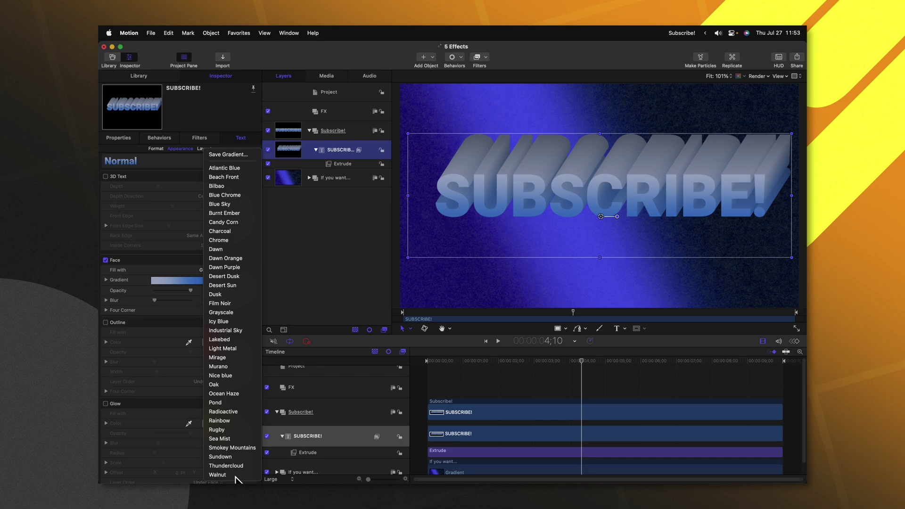
pyautogui.click(242, 438)
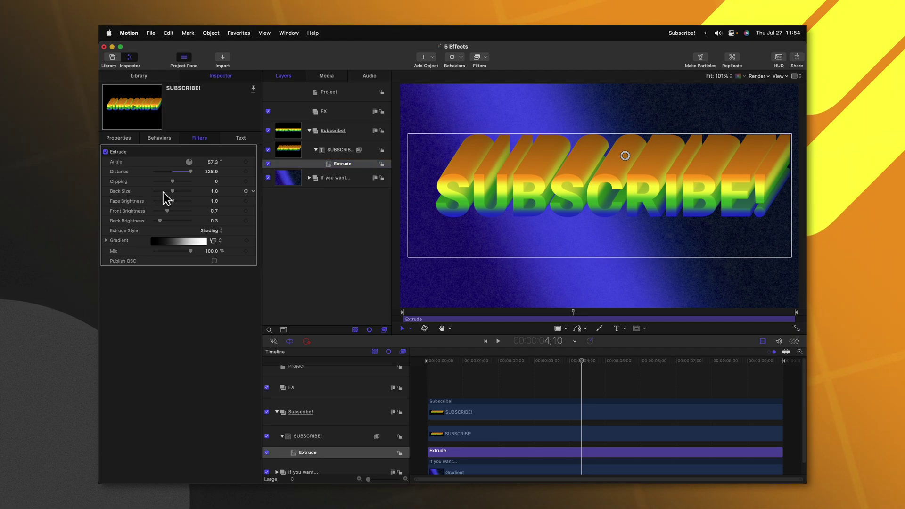
pyautogui.moveTo(172, 192); pyautogui.dragTo(151, 191)
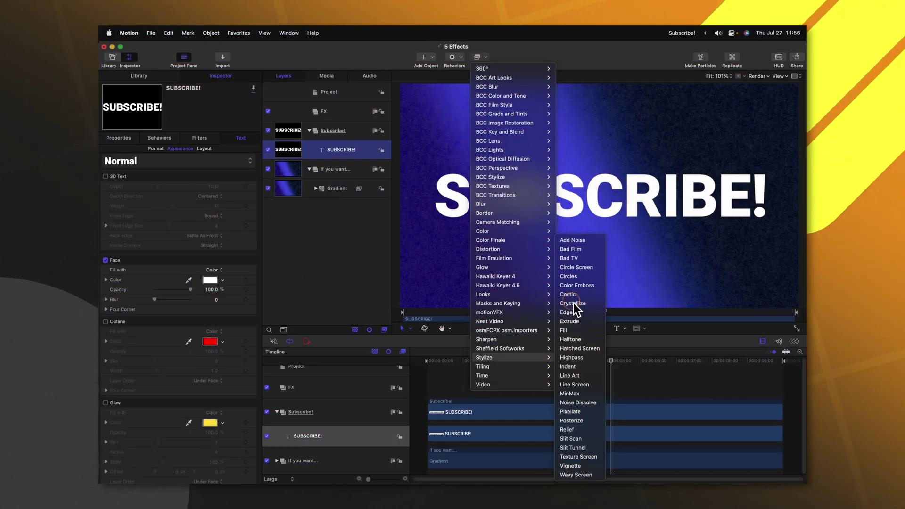
# Apply Stylize > Crystallize to the SUBSCRIBE! text, preview playback, and lower Size to 3.0
pyautogui.click(572, 303)
pyautogui.press('space')
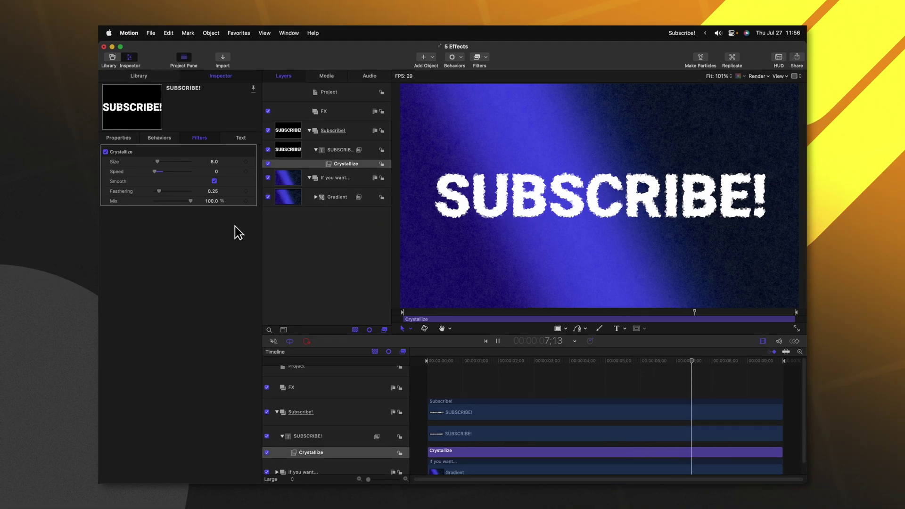
pyautogui.moveTo(159, 162)
pyautogui.mouseDown()
pyautogui.moveTo(168, 163)
pyautogui.moveTo(154, 161)
pyautogui.mouseUp()
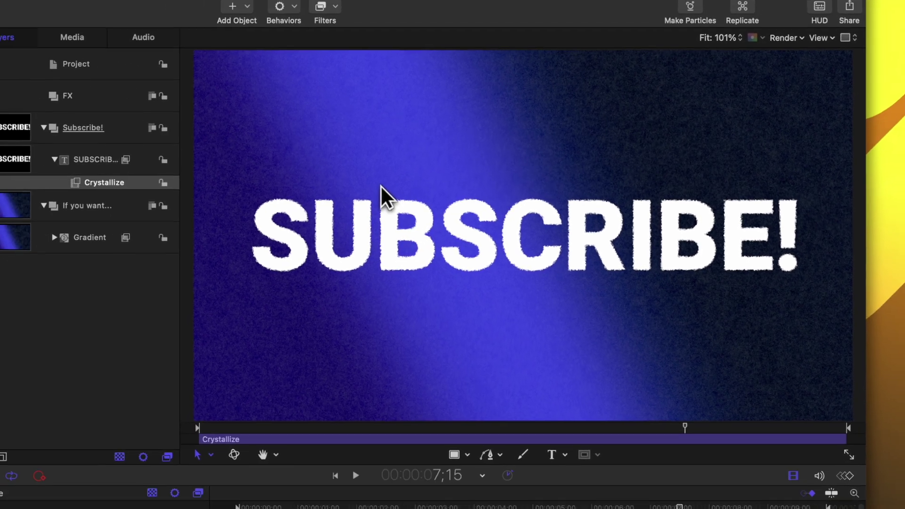
# Add a Time > Strobe filter to the Subscribe! group and return playback near the start
pyautogui.click(163, 171)
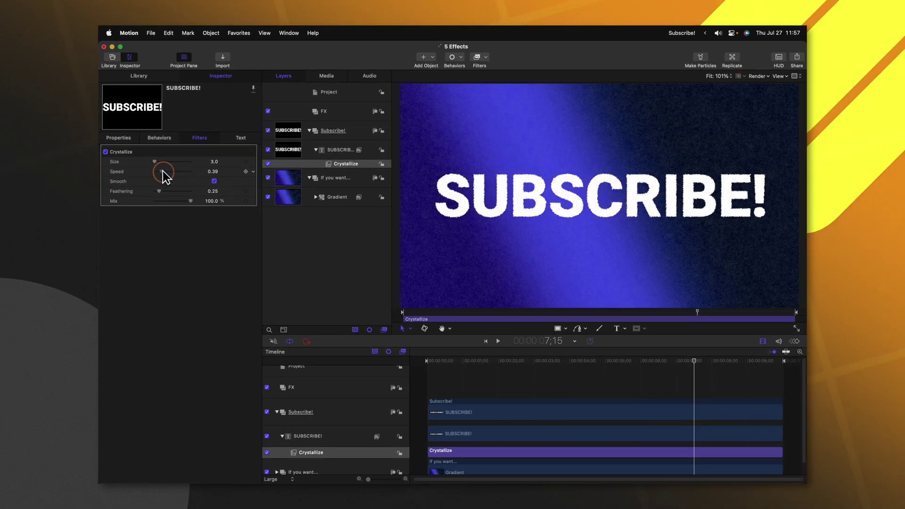
pyautogui.click(359, 136)
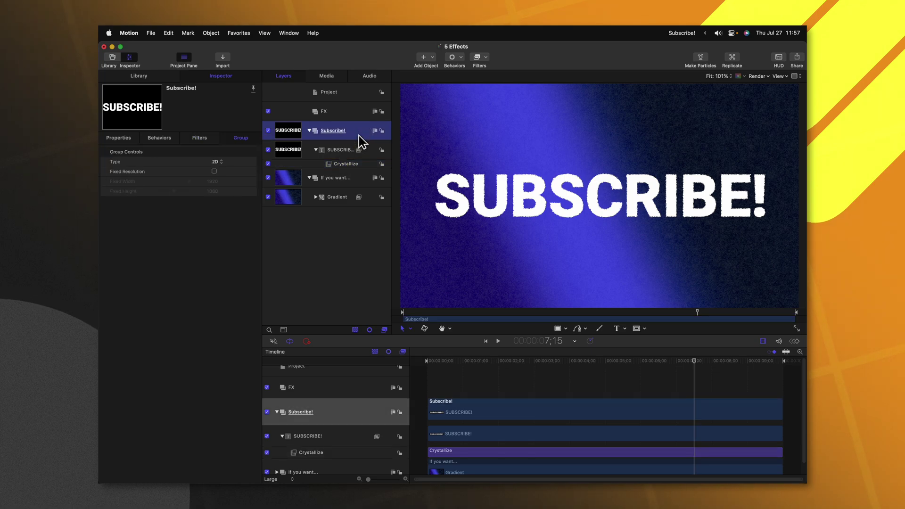
pyautogui.click(477, 56)
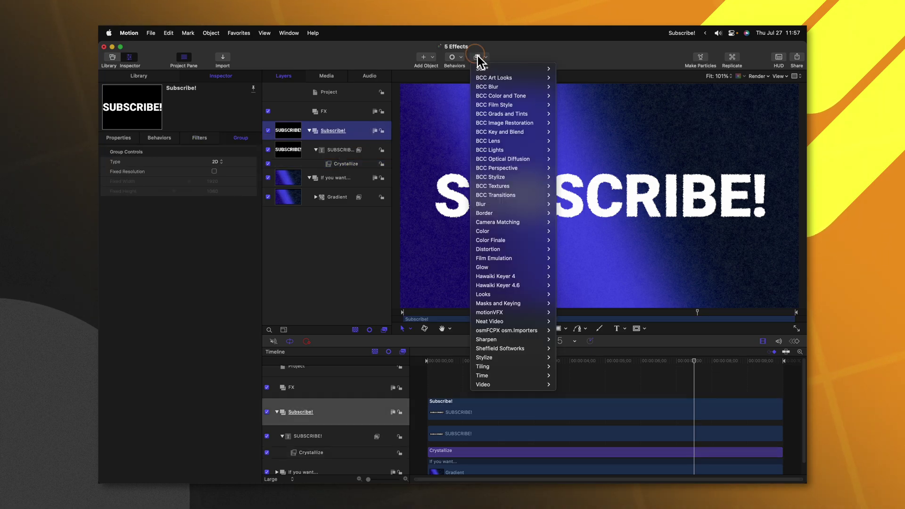
pyautogui.moveTo(517, 377)
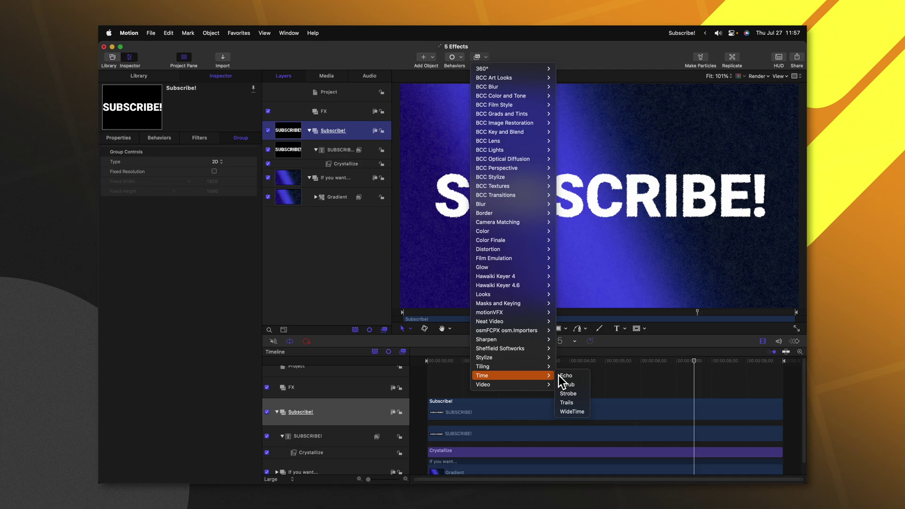
pyautogui.click(573, 395)
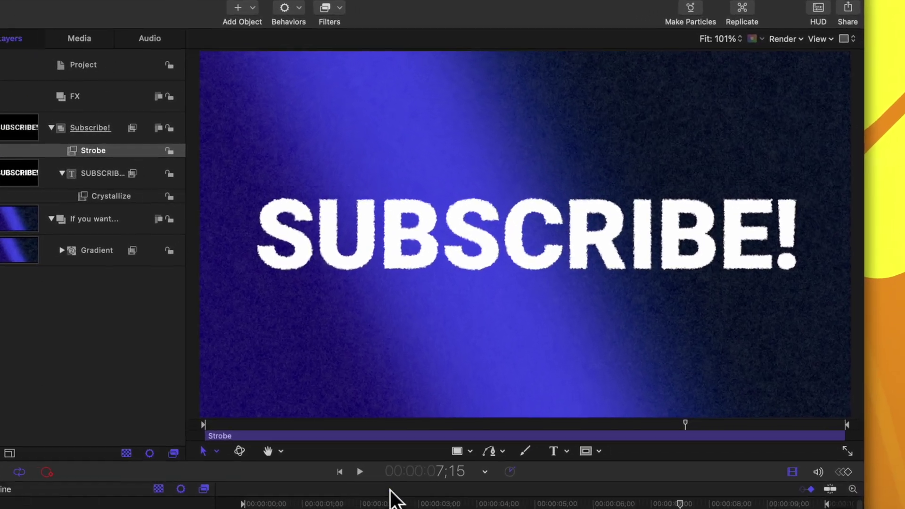
pyautogui.click(390, 490)
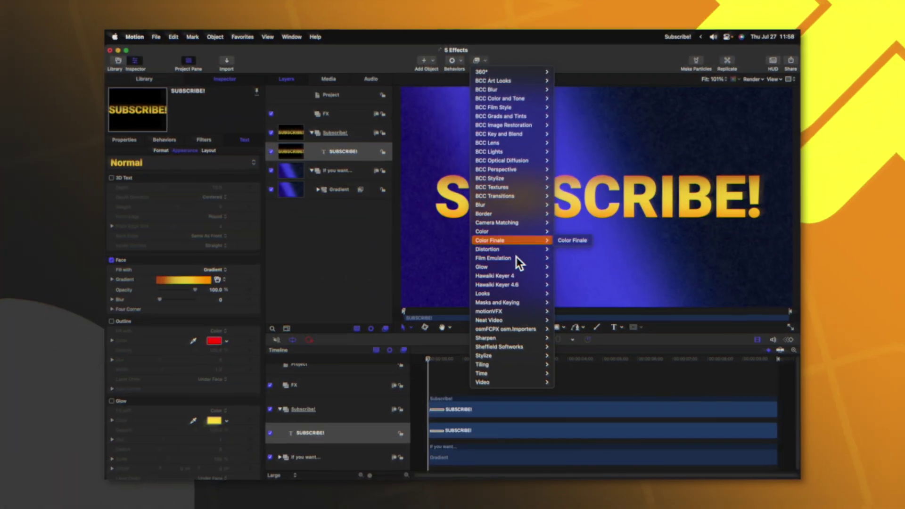
# Apply the Distortion > Insect Eye filter to the SUBSCRIBE! text layer
pyautogui.moveTo(517, 249)
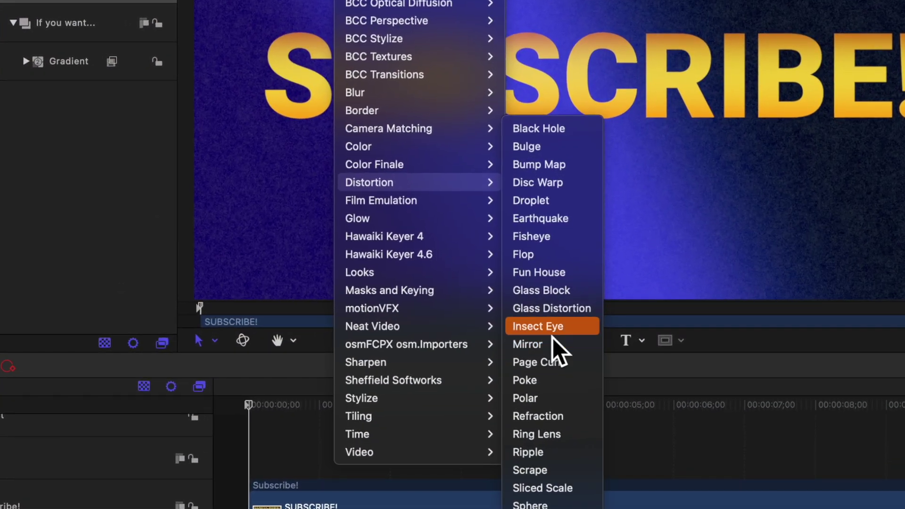
pyautogui.click(553, 333)
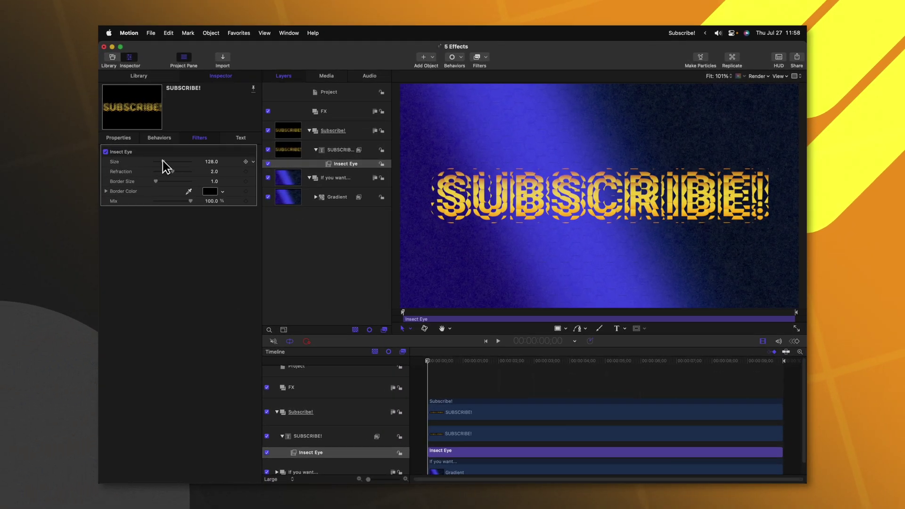
# Shrink the Insect Eye cells, drop Refraction to 0, try other sizes, then undo the last size change
pyautogui.moveTo(163, 161); pyautogui.dragTo(158, 163)
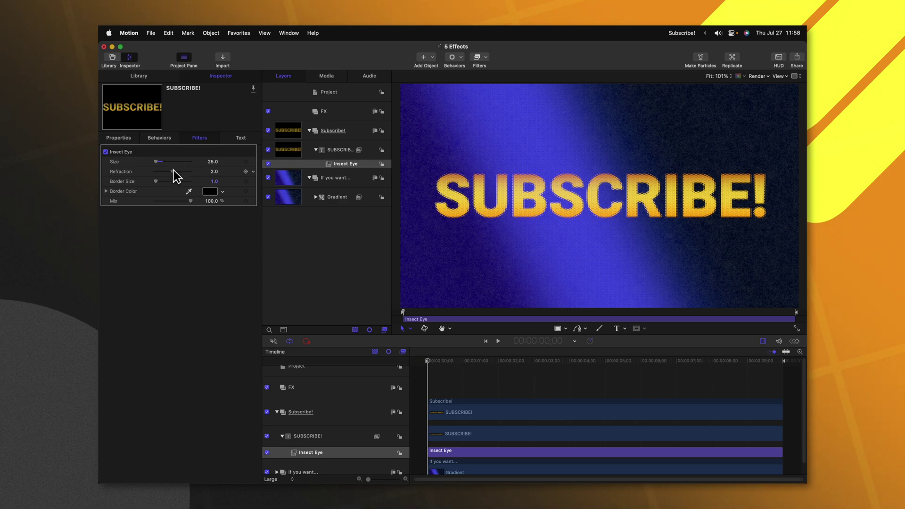
pyautogui.moveTo(174, 171); pyautogui.dragTo(150, 172)
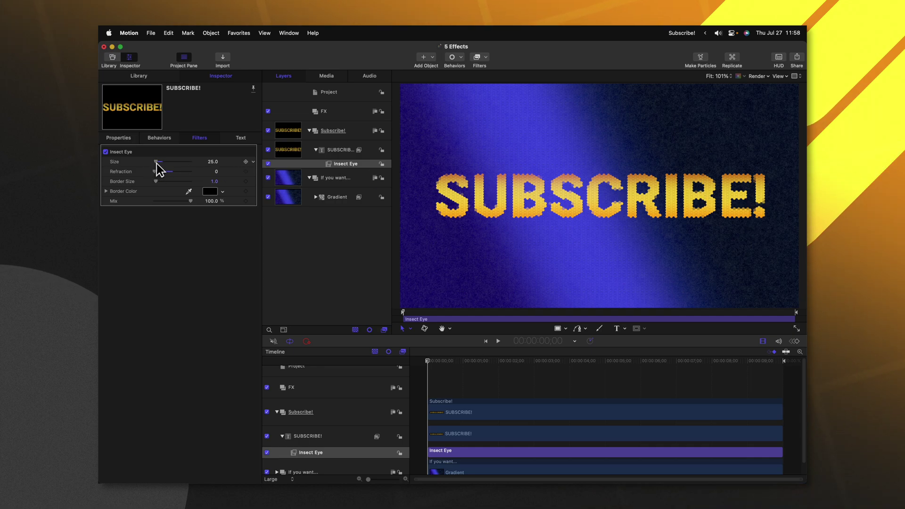
pyautogui.moveTo(157, 164)
pyautogui.mouseDown()
pyautogui.moveTo(188, 161)
pyautogui.moveTo(152, 166)
pyautogui.mouseUp()
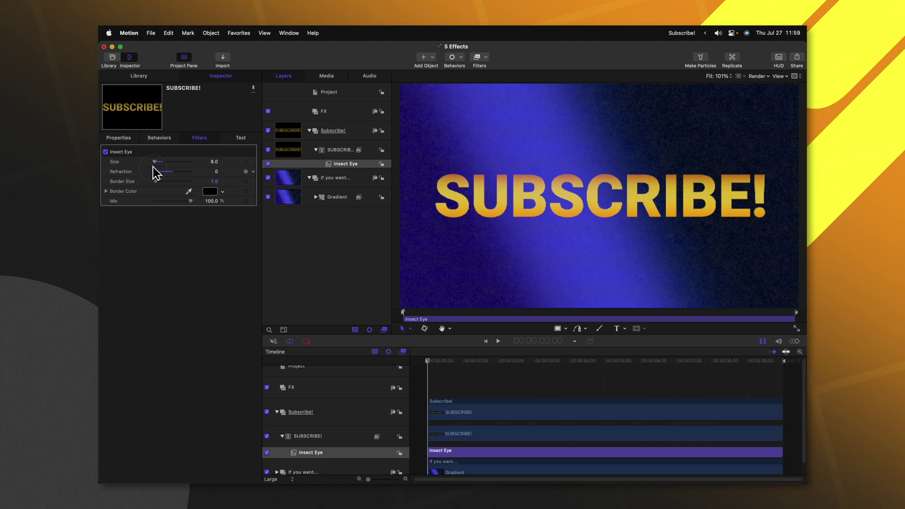
pyautogui.press('super+z')
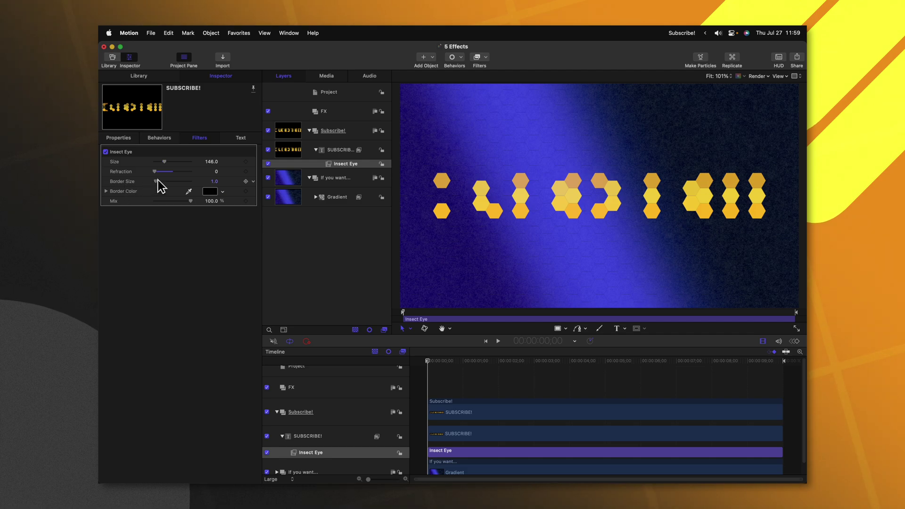
# Raise the Insect Eye Border Size to 32 for thick dark hexagon borders
pyautogui.moveTo(160, 180); pyautogui.dragTo(176, 185)
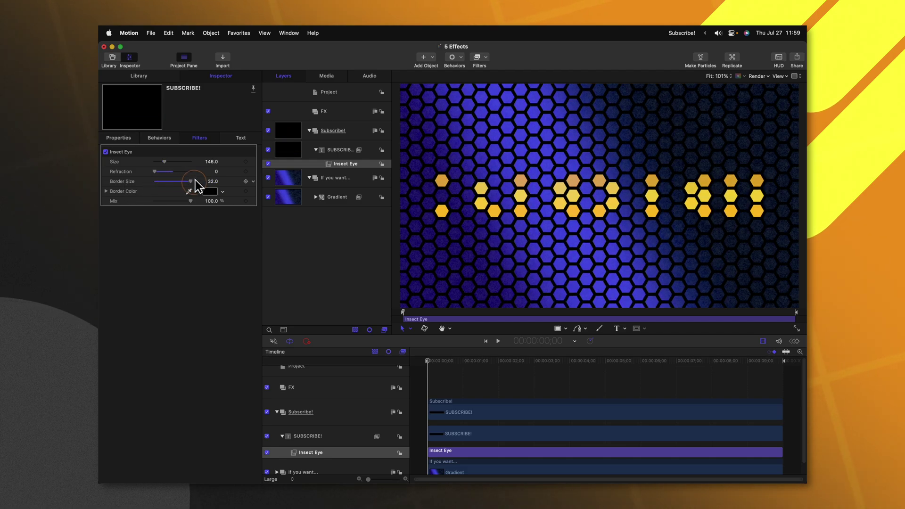